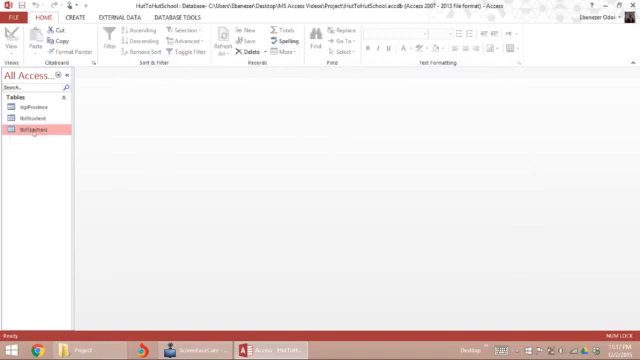
# In tblTeachers Design View, insert a blank field row above Years Active.
pyautogui.rightClick(33, 129)
pyautogui.click(56, 149)
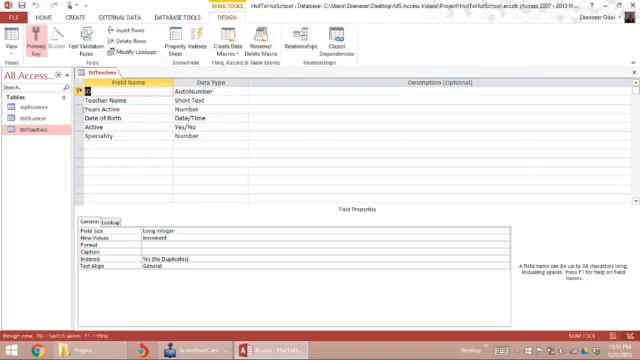
pyautogui.click(79, 109)
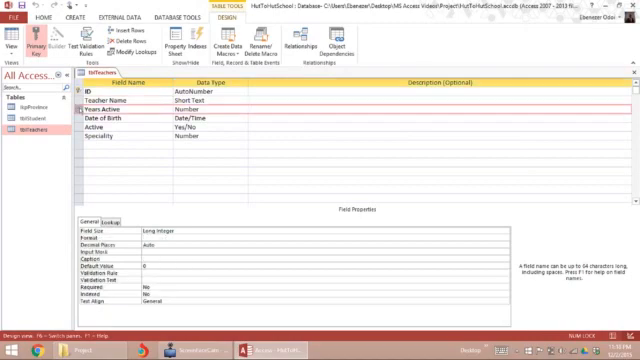
pyautogui.rightClick(79, 109)
pyautogui.click(50, 150)
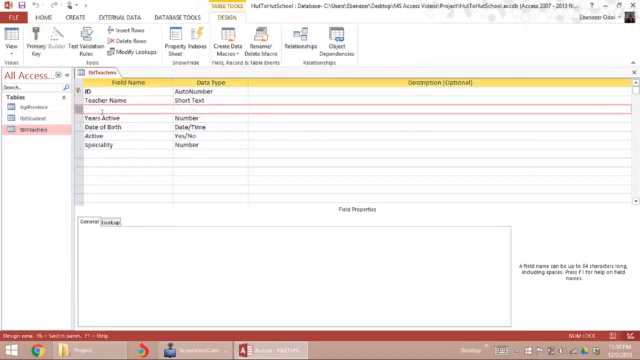
# Name the new field Subject as Short Text with Field Size 20.
pyautogui.click(100, 108)
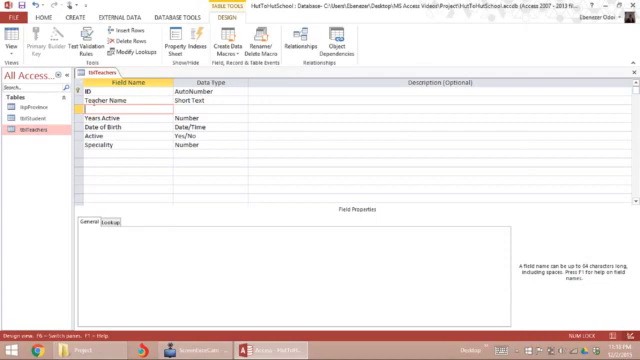
pyautogui.write('Subje')
pyautogui.write('ct')
pyautogui.press('Tab')
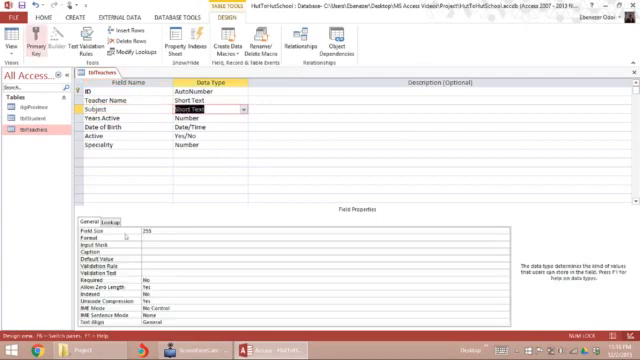
pyautogui.doubleClick(152, 230)
pyautogui.write('2')
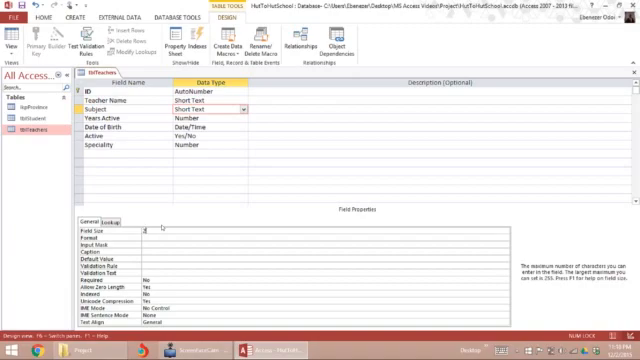
pyautogui.write('0')
pyautogui.click(160, 243)
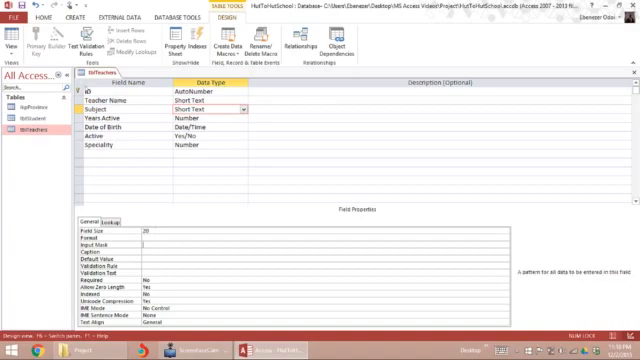
pyautogui.rightClick(98, 72)
pyautogui.click(98, 72)
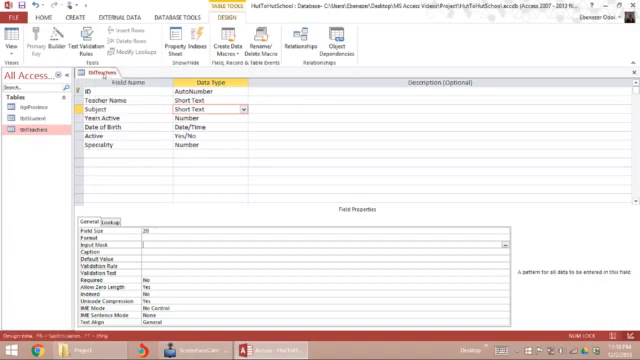
# Switch tblTeachers to Datasheet View and give teacher 1 the Subject Chemistry.
pyautogui.rightClick(100, 74)
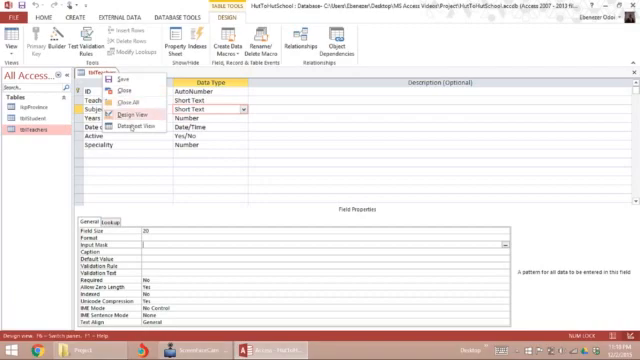
pyautogui.click(134, 126)
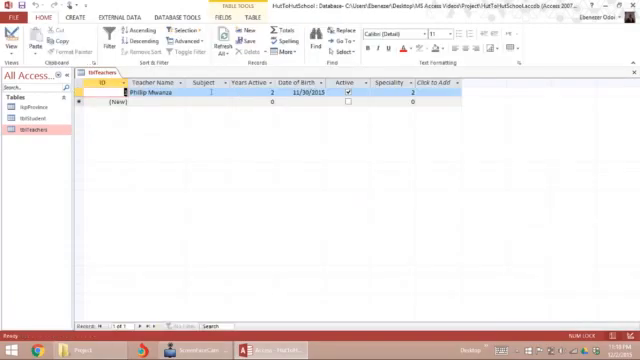
pyautogui.click(205, 92)
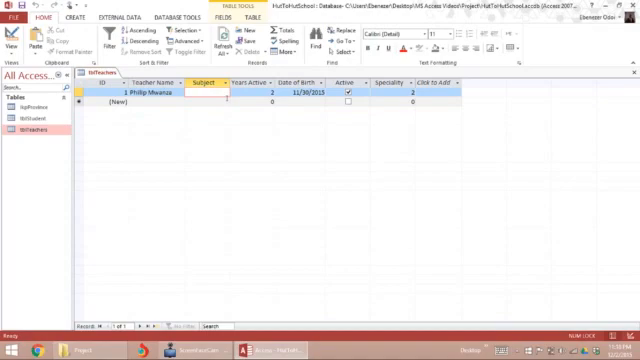
pyautogui.write('Chemistry')
# Add a second teacher: Mathematics, 4 years active, born 7/26/2015, Speciality 1.
pyautogui.click(152, 102)
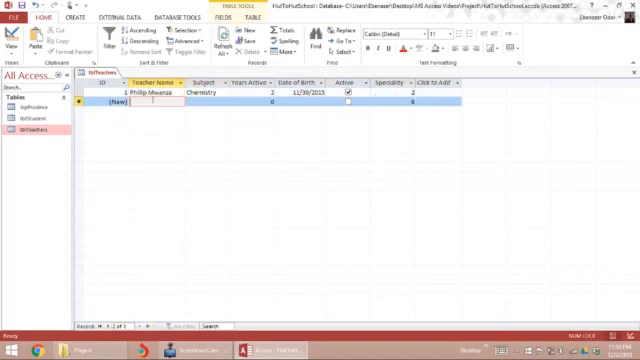
pyautogui.write('John')
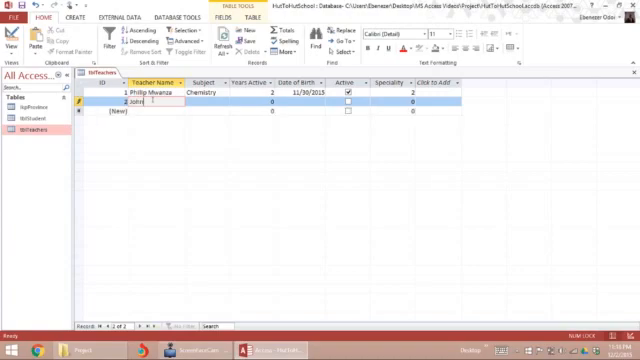
pyautogui.write(' Dola')
pyautogui.press('Tab')
pyautogui.write('Mathe')
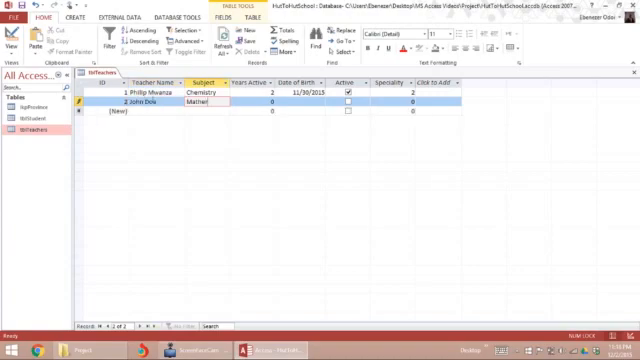
pyautogui.write('matic')
pyautogui.write('s')
pyautogui.press('Tab')
pyautogui.write('4')
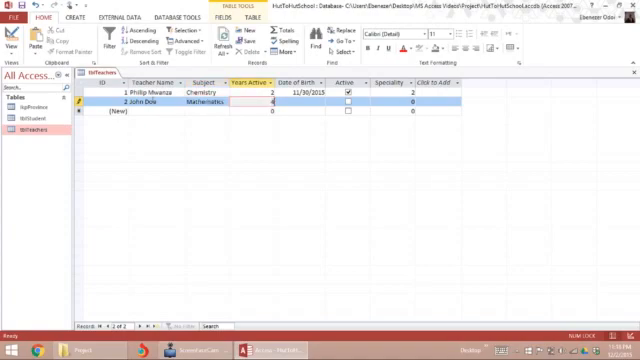
pyautogui.press('Tab')
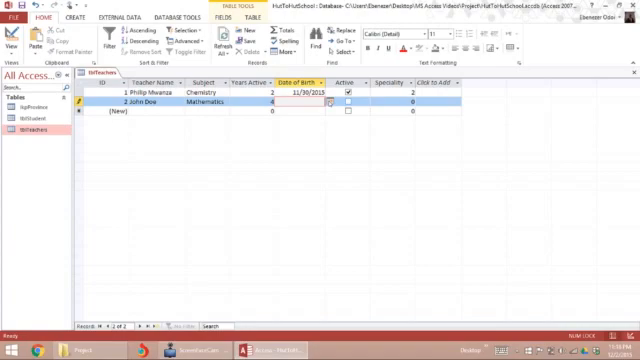
pyautogui.click(330, 103)
pyautogui.click(252, 111)
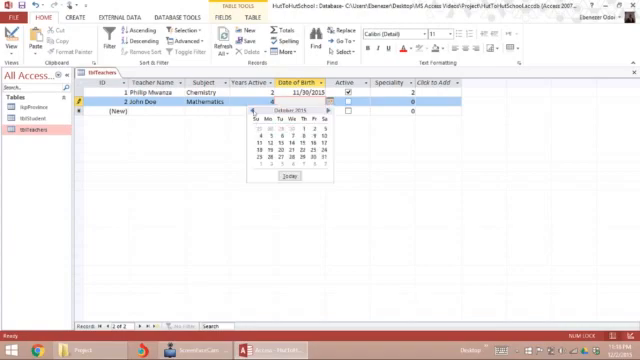
pyautogui.click(258, 157)
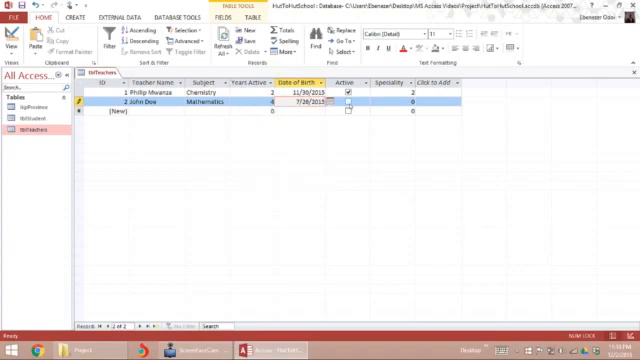
pyautogui.press('Tab')
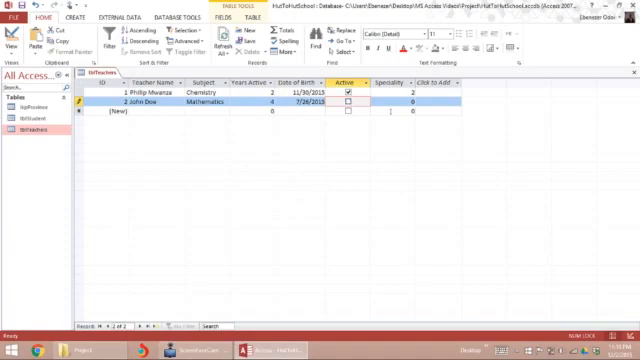
pyautogui.press('Tab')
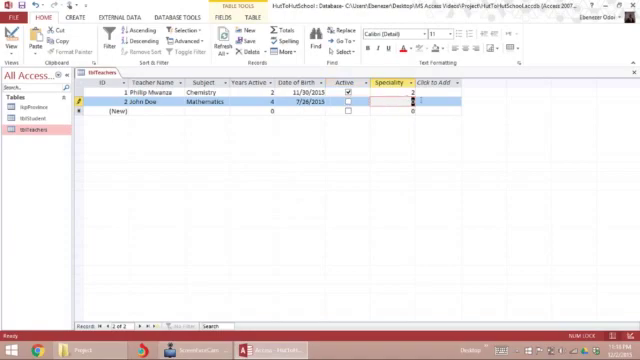
pyautogui.write('1')
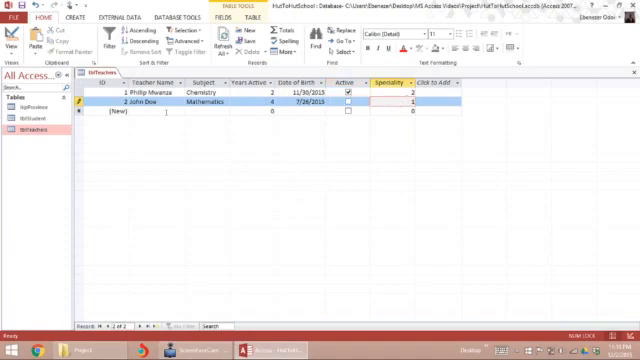
# Add a third teacher Mary Wilson, Biology, 5 years active, born 12/6/2015.
pyautogui.click(152, 111)
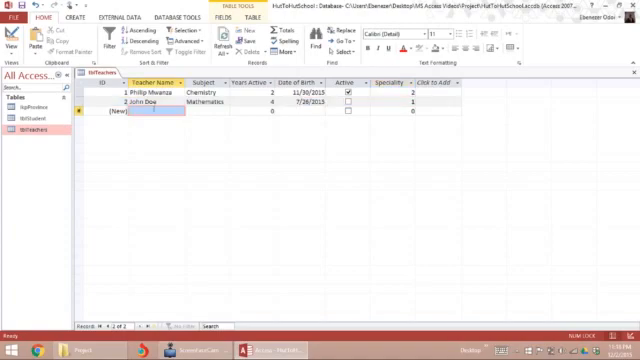
pyautogui.click(153, 111)
pyautogui.write('mary')
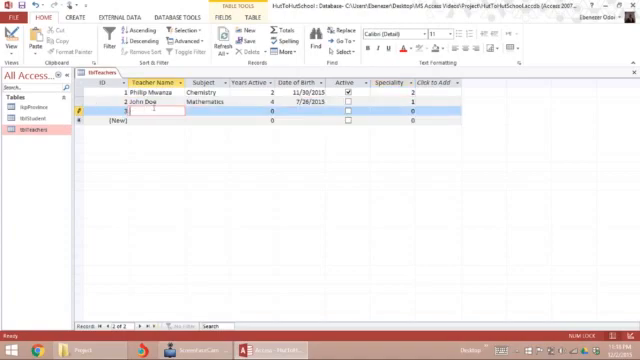
pyautogui.write('Mary W')
pyautogui.write('ilson')
pyautogui.press('Tab')
pyautogui.write('B')
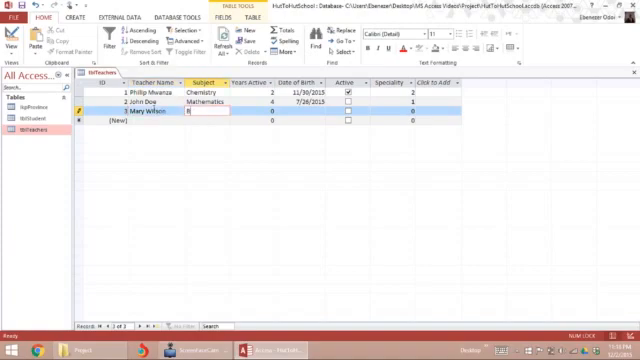
pyautogui.write('iology')
pyautogui.press('Tab')
pyautogui.write('5')
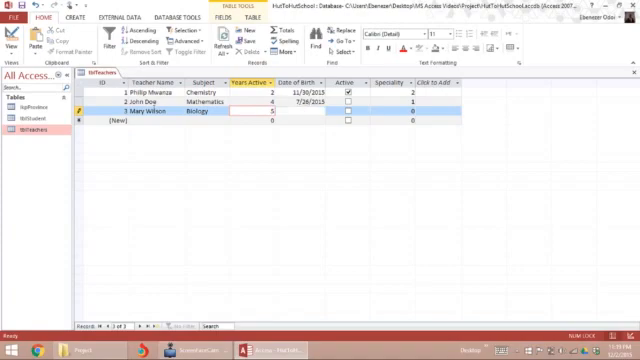
pyautogui.press('Tab')
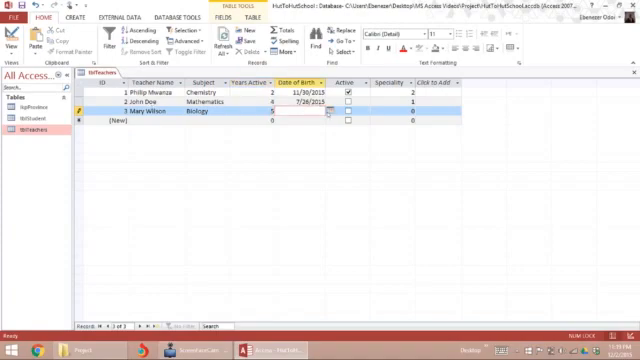
pyautogui.click(329, 110)
pyautogui.write('12/6/2015')
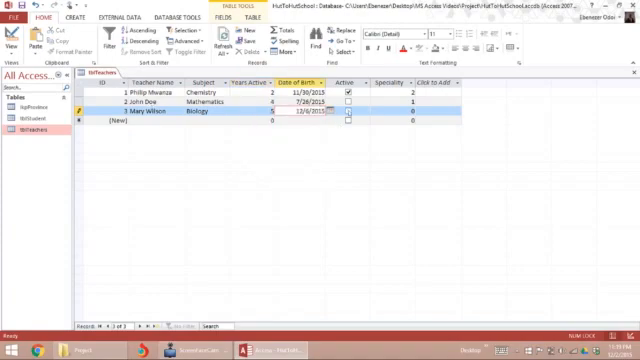
pyautogui.click(348, 111)
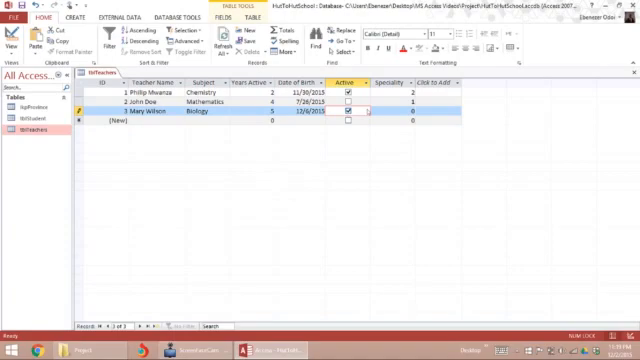
pyautogui.click(390, 111)
pyautogui.write('2')
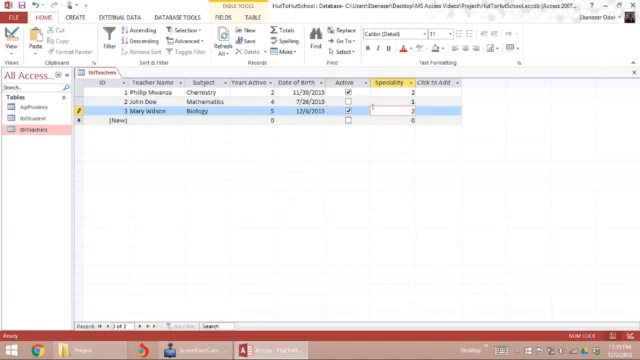
pyautogui.click(266, 111)
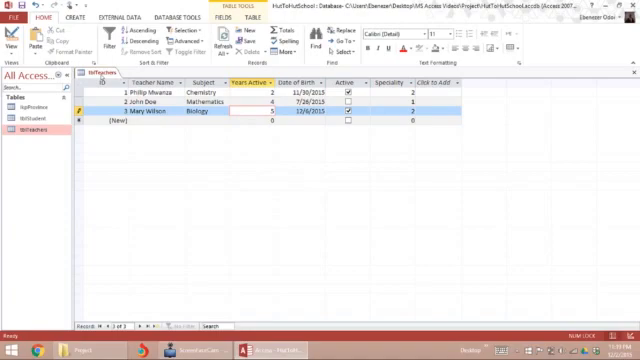
pyautogui.rightClick(100, 72)
pyautogui.click(125, 86)
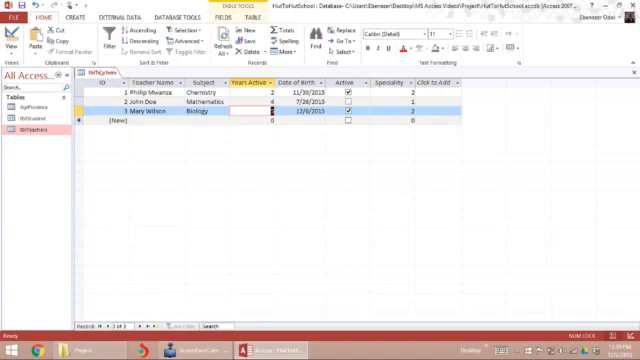
# In tblStudent design, set the Supervisor description to TeacherID (reporting officer/staff).
pyautogui.rightClick(36, 118)
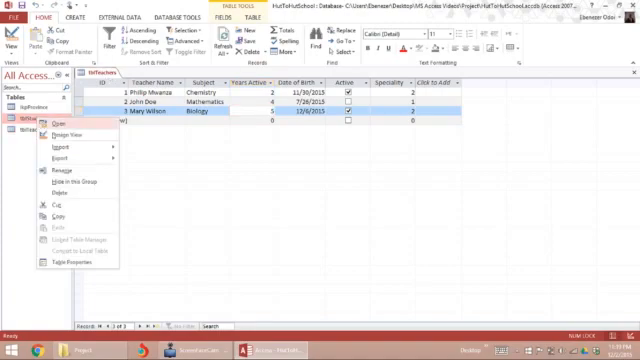
pyautogui.click(66, 134)
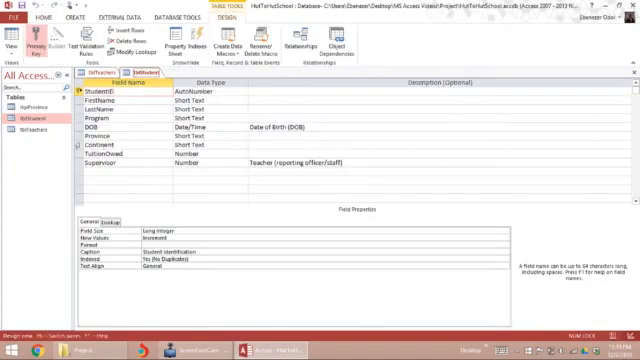
pyautogui.click(78, 163)
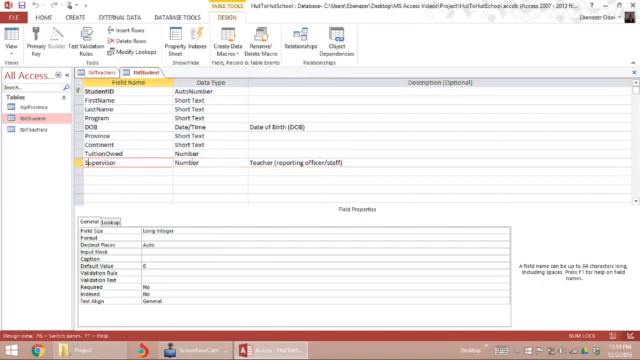
pyautogui.press('Tab')
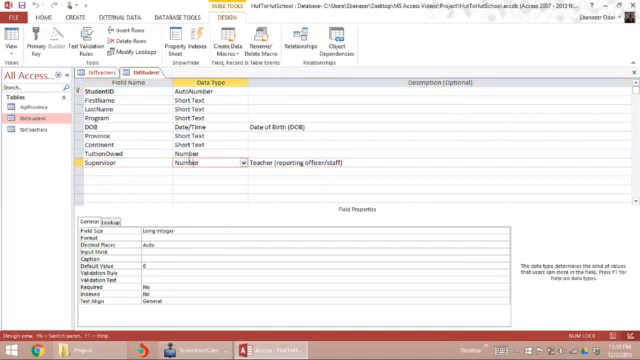
pyautogui.press('Tab')
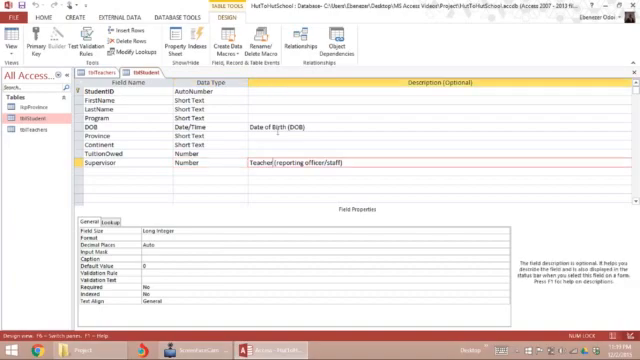
pyautogui.write('ID')
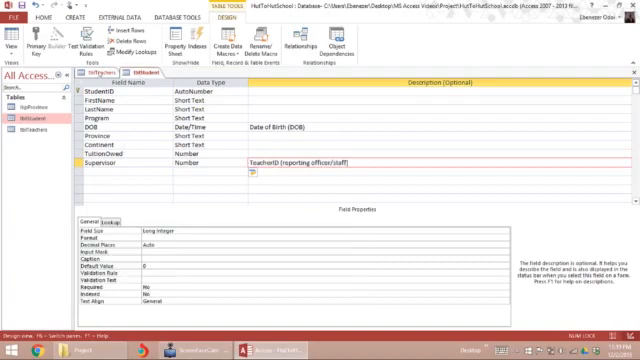
pyautogui.click(99, 72)
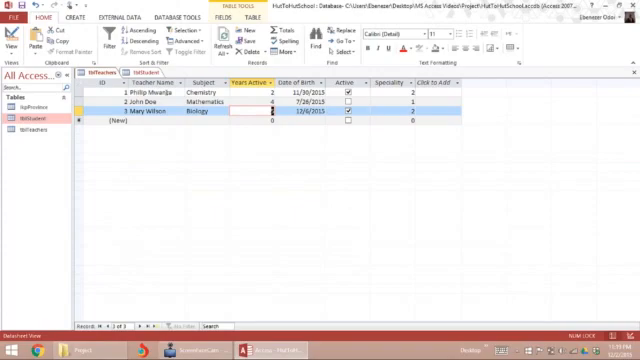
pyautogui.moveTo(103, 82); pyautogui.dragTo(198, 82)
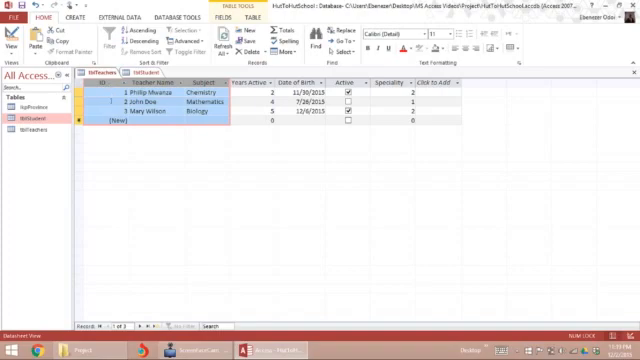
pyautogui.click(112, 101)
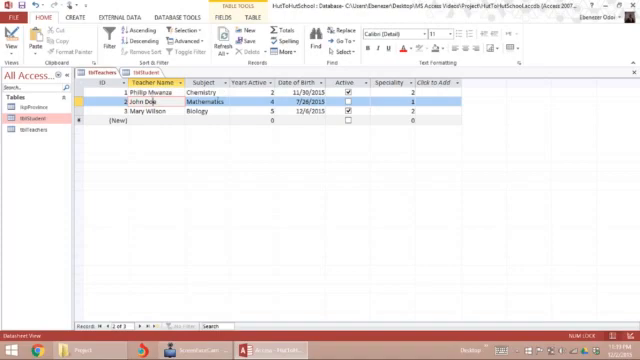
pyautogui.click(210, 101)
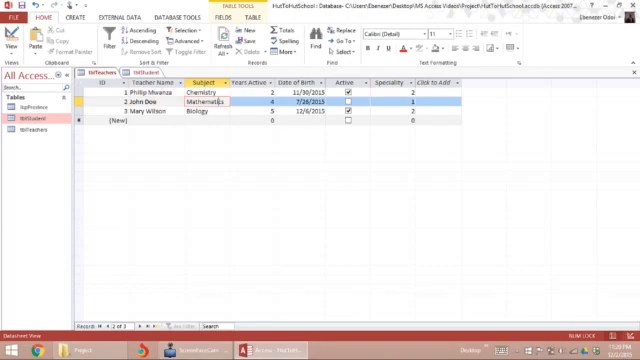
pyautogui.rightClick(100, 72)
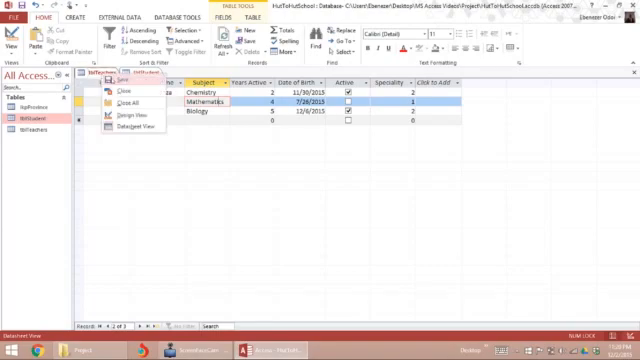
pyautogui.press('Escape')
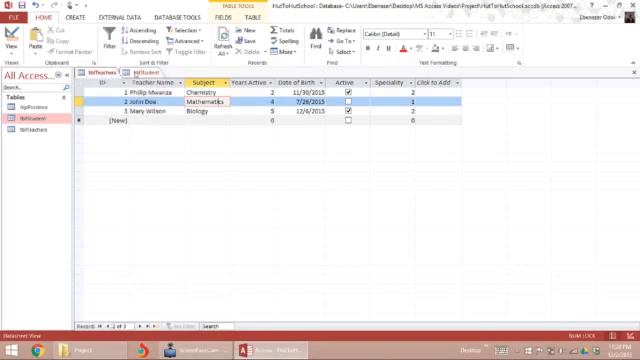
pyautogui.rightClick(100, 72)
# Set the Supervisor field's Display Control to Combo Box on the Lookup tab.
pyautogui.click(113, 80)
pyautogui.click(100, 72)
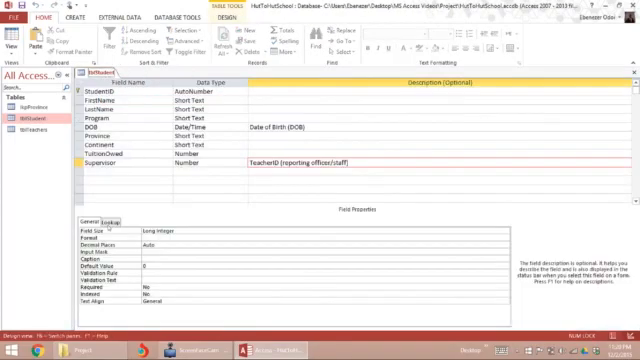
pyautogui.click(110, 222)
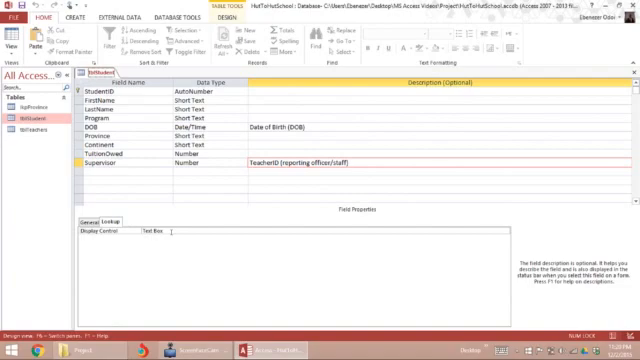
pyautogui.click(505, 231)
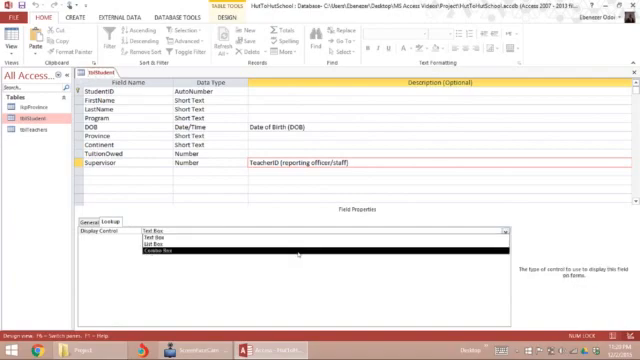
pyautogui.click(300, 249)
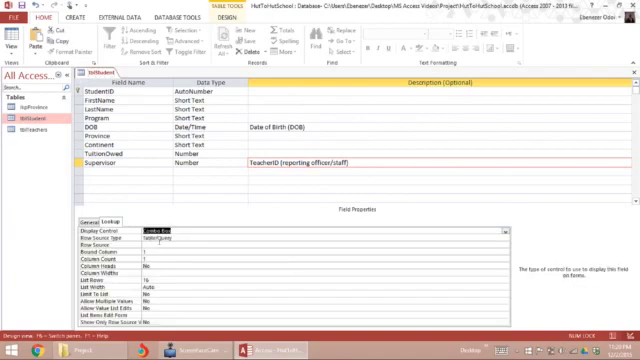
# Set the Supervisor combo box Row Source to tblTeachers.
pyautogui.click(300, 245)
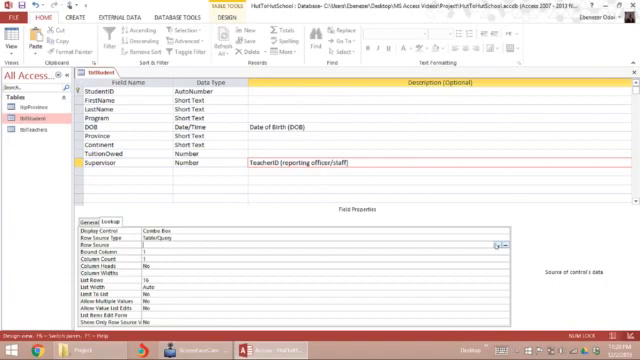
pyautogui.click(497, 245)
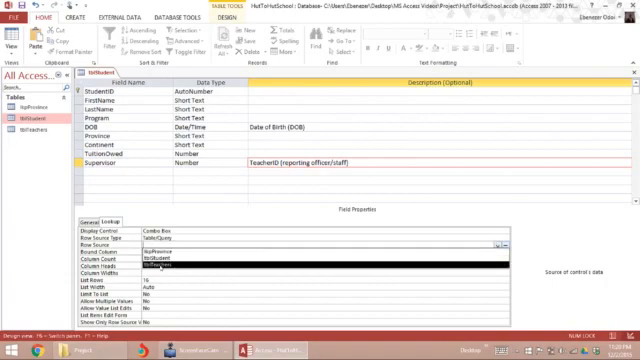
pyautogui.click(158, 266)
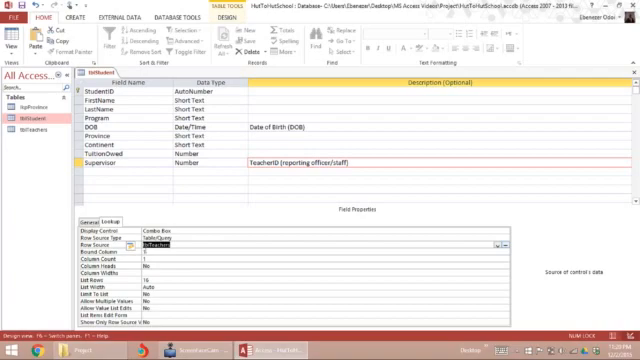
pyautogui.click(300, 252)
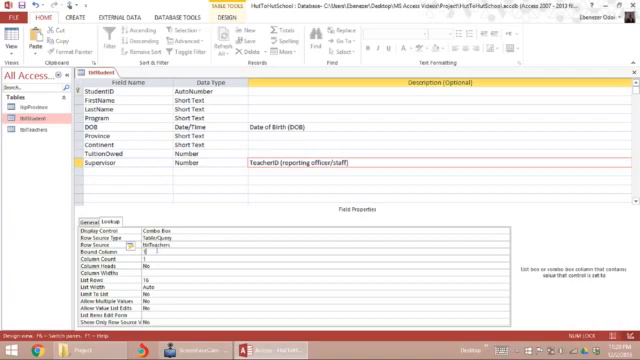
pyautogui.rightClick(32, 130)
# Open tblTeachers as a datasheet beside tblStudent and return to the tblStudent design.
pyautogui.click(60, 148)
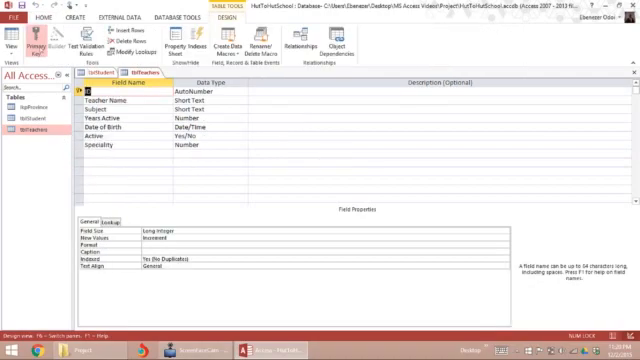
pyautogui.click(36, 45)
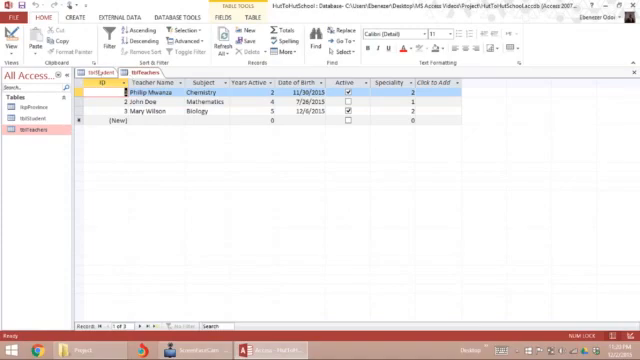
pyautogui.click(100, 73)
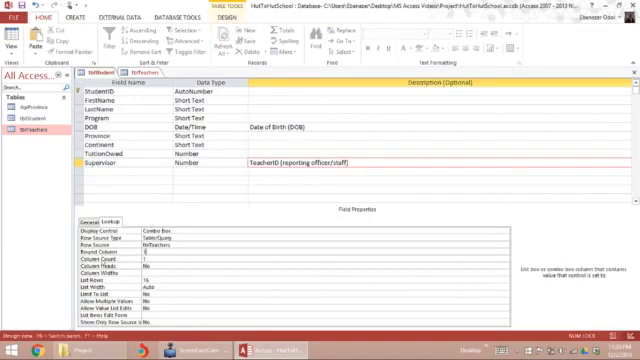
# Set the Supervisor combo box Column Count to 3.
pyautogui.press('Down')
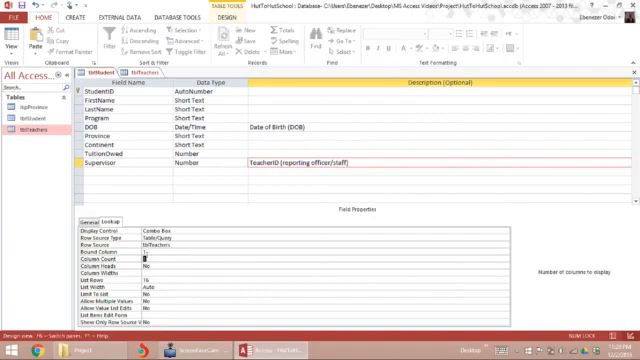
pyautogui.write('2')
pyautogui.press('Up')
pyautogui.press('Down')
# Switch tblStudent to Datasheet View and widen the Supervisor column.
pyautogui.rightClick(100, 72)
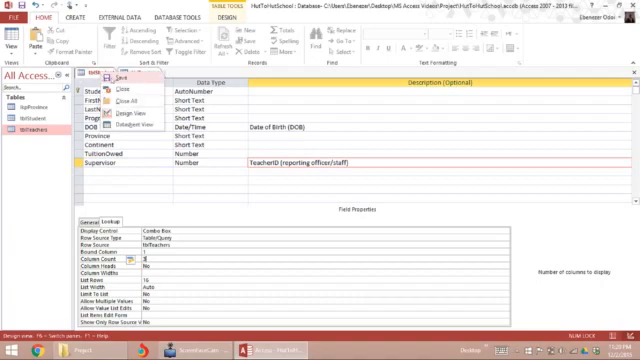
pyautogui.click(130, 129)
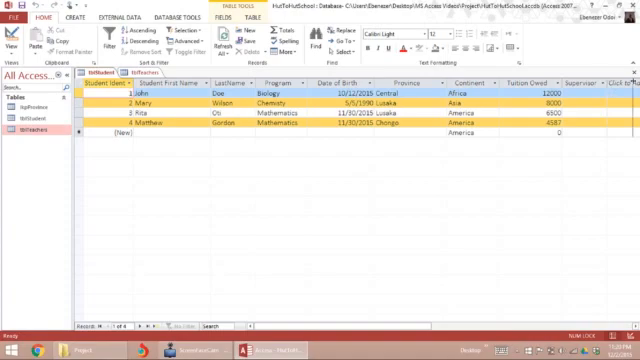
pyautogui.hscroll(1, 607, 82)
pyautogui.click(606, 83)
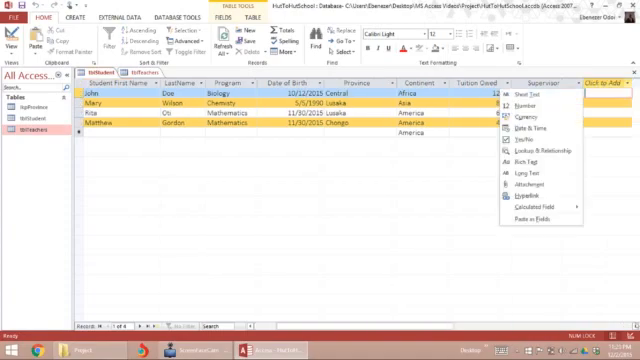
pyautogui.press('Escape')
pyautogui.hscroll(2, 480, 110)
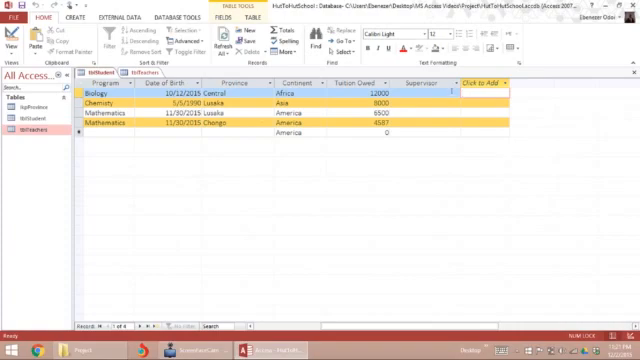
pyautogui.click(440, 92)
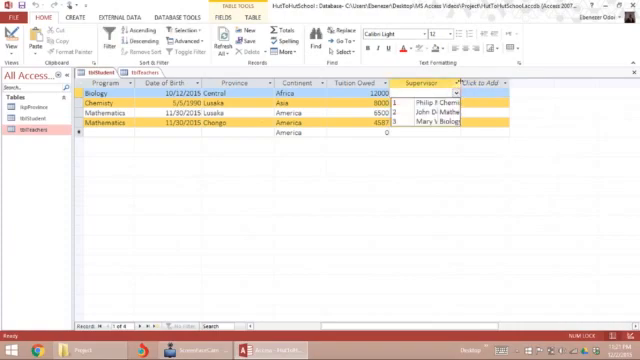
pyautogui.click(520, 83)
pyautogui.click(545, 83)
pyautogui.click(490, 93)
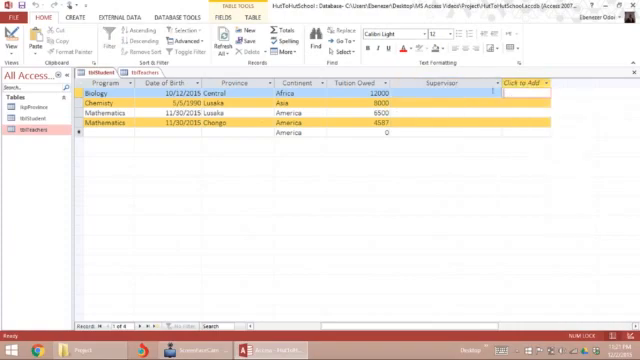
# Assign supervisor 2 to the first student from the teacher list.
pyautogui.click(497, 93)
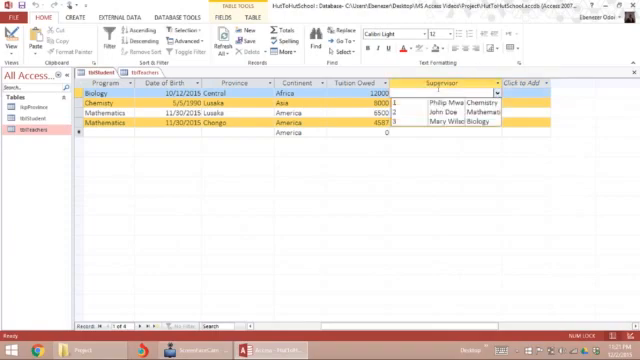
pyautogui.press('Down')
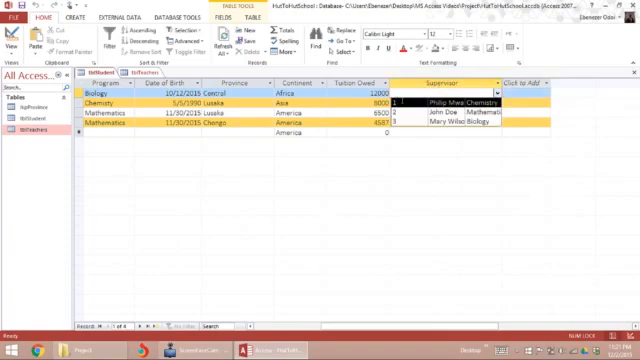
pyautogui.click(497, 93)
pyautogui.click(497, 93)
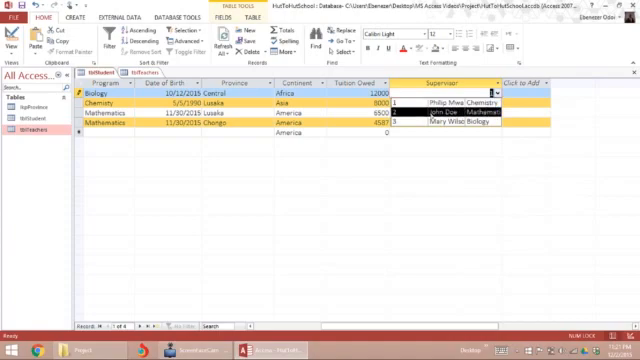
pyautogui.press('Escape')
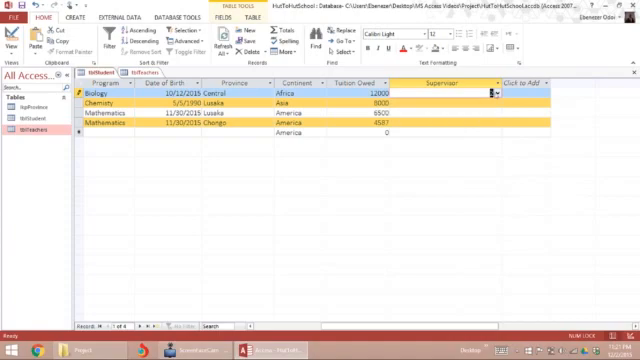
pyautogui.press('2')
pyautogui.press('Down')
pyautogui.click(497, 103)
# Assign supervisor 3 to the second student and review the three-column list.
pyautogui.click(465, 131)
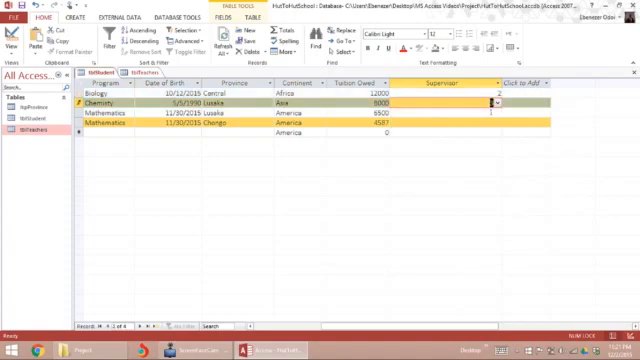
pyautogui.press('Down')
pyautogui.click(497, 113)
pyautogui.press('Escape')
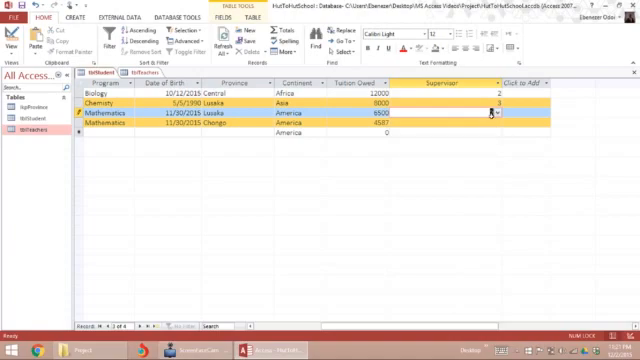
pyautogui.click(497, 103)
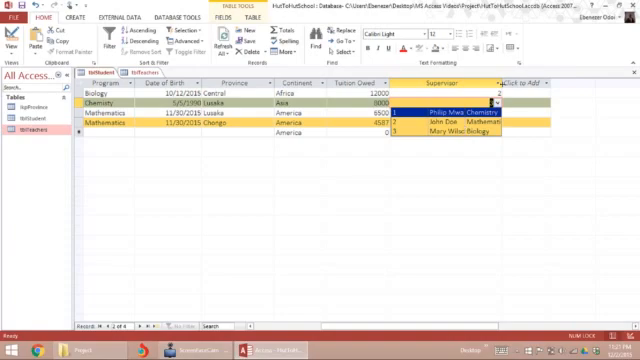
pyautogui.click(503, 83)
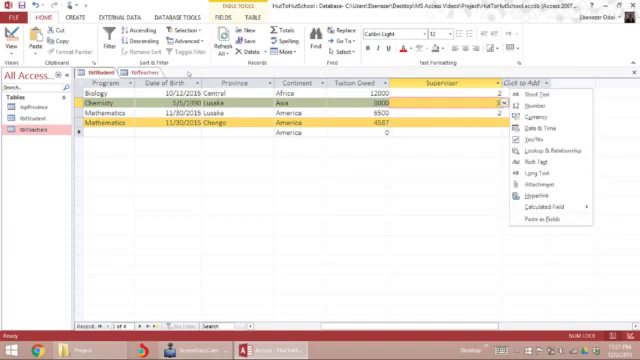
# In tblStudent design, set Supervisor Column Count 3 and Column Widths 0.5;2.5;1.5.
pyautogui.rightClick(100, 73)
pyautogui.click(130, 115)
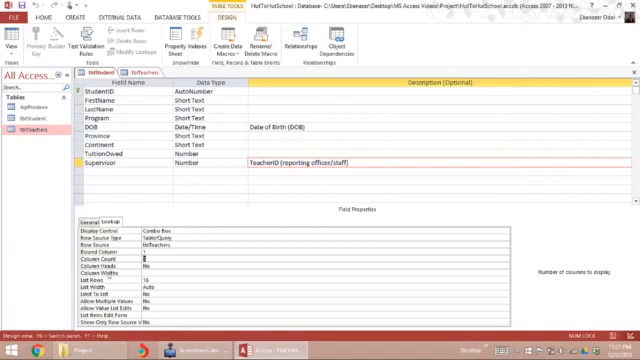
pyautogui.write('2')
pyautogui.press('Down')
pyautogui.press('Down')
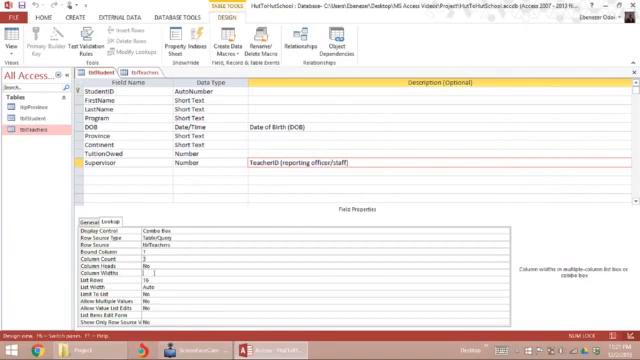
pyautogui.write('0')
pyautogui.write('.5;')
pyautogui.write('2.5')
pyautogui.write(';1.5')
pyautogui.press('Down')
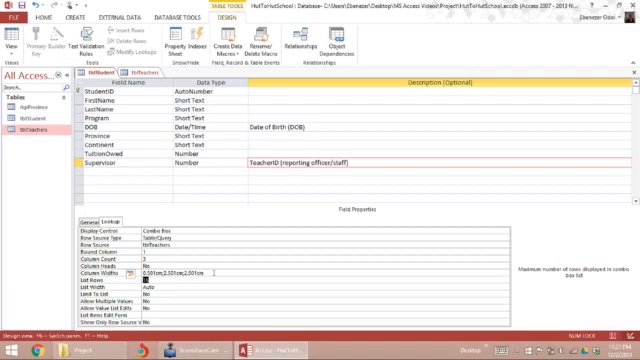
pyautogui.rightClick(105, 72)
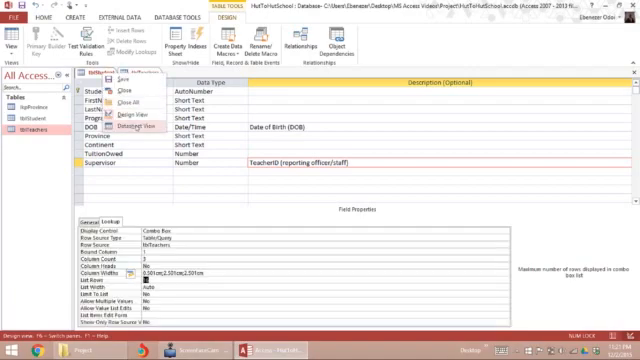
# Switch tblStudent to Datasheet View and assign supervisor 3 to the Biology student.
pyautogui.click(130, 125)
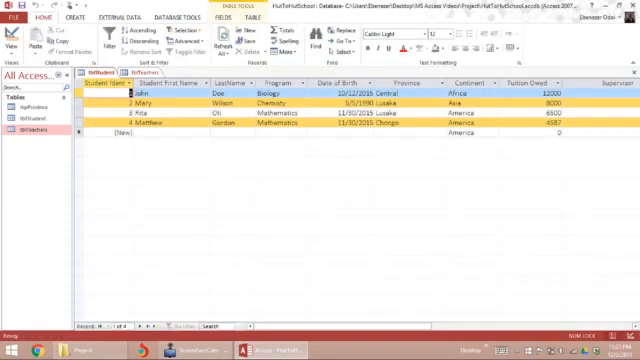
pyautogui.hscroll(2, 320, 200)
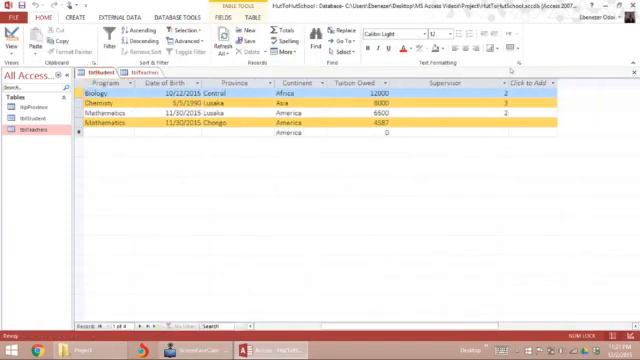
pyautogui.click(553, 83)
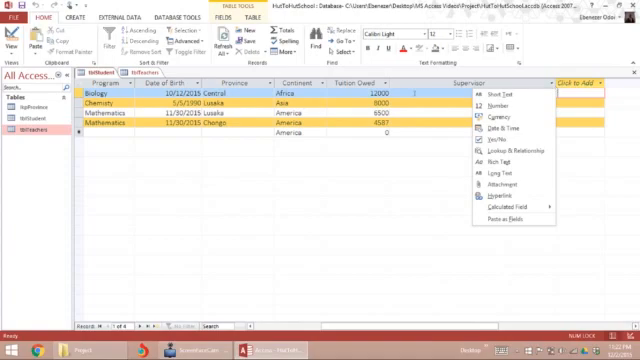
pyautogui.click(414, 93)
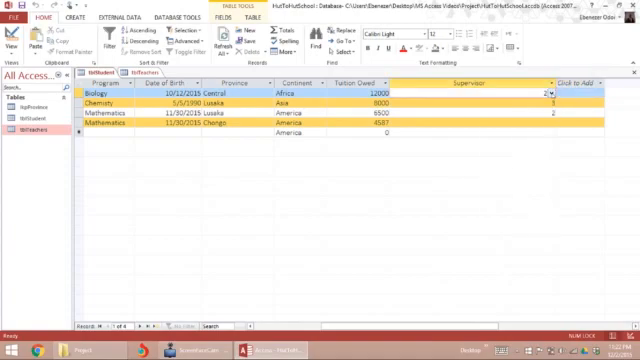
pyautogui.click(548, 93)
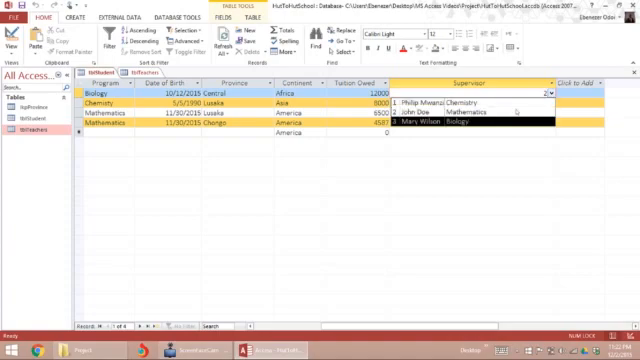
pyautogui.click(437, 121)
# Assign supervisor 2 to the Chemistry student and 3 to the Mathematics student.
pyautogui.click(551, 93)
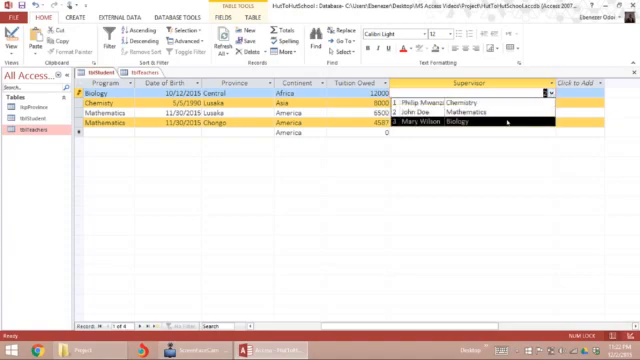
pyautogui.click(551, 103)
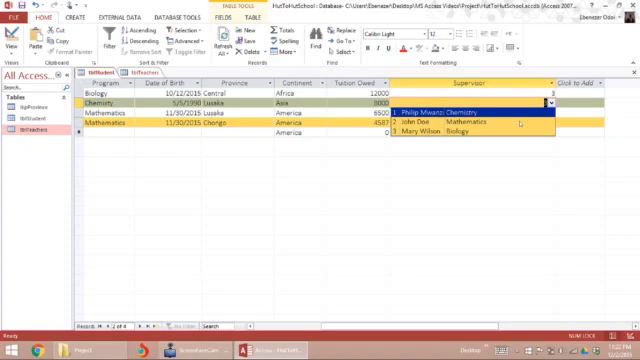
pyautogui.click(440, 121)
pyautogui.click(551, 103)
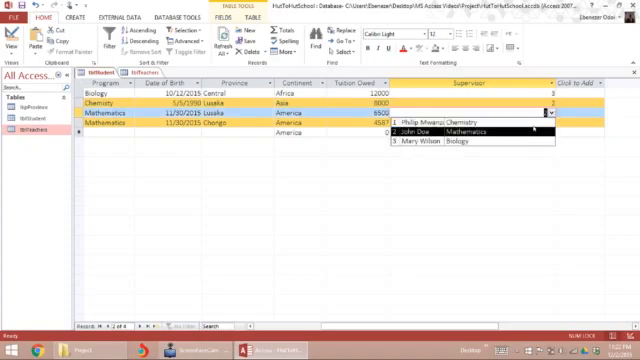
pyautogui.click(470, 113)
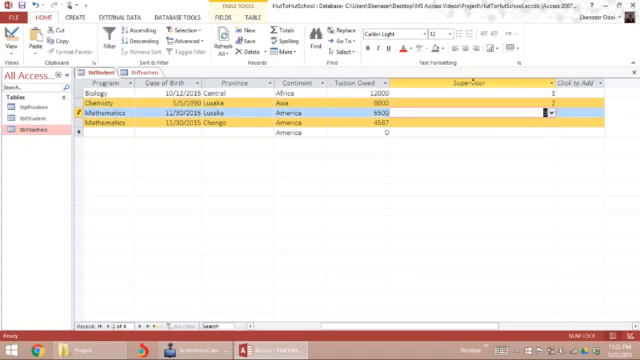
pyautogui.click(470, 103)
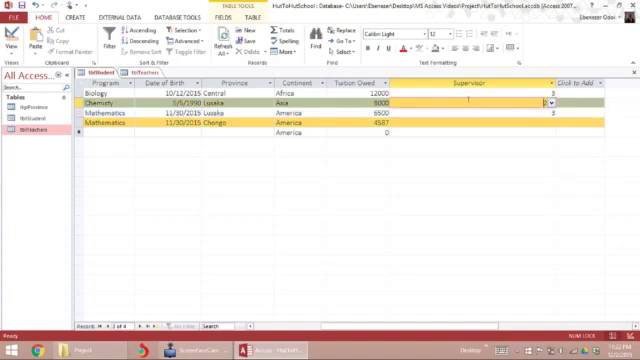
pyautogui.click(520, 92)
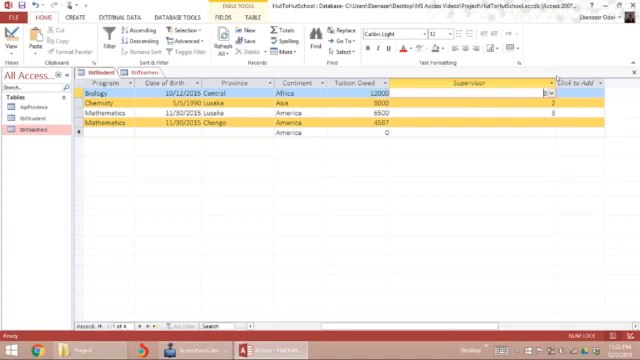
# Narrow the Supervisor column in the tblStudent datasheet to fit its values.
pyautogui.click(549, 84)
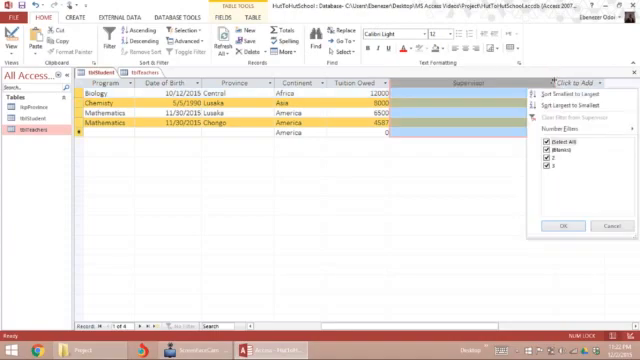
pyautogui.moveTo(554, 83); pyautogui.dragTo(460, 83)
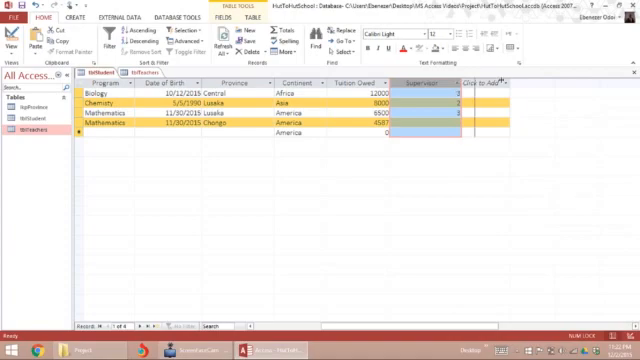
pyautogui.click(500, 83)
pyautogui.press('Escape')
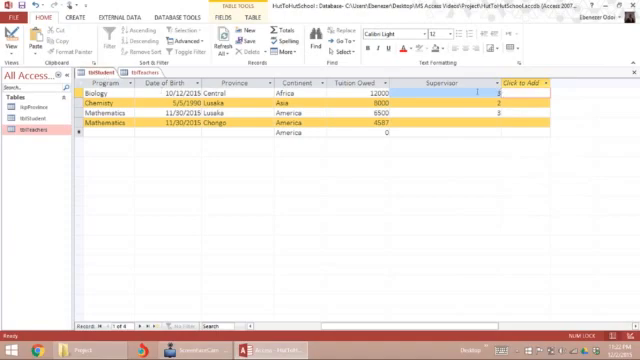
pyautogui.rightClick(98, 72)
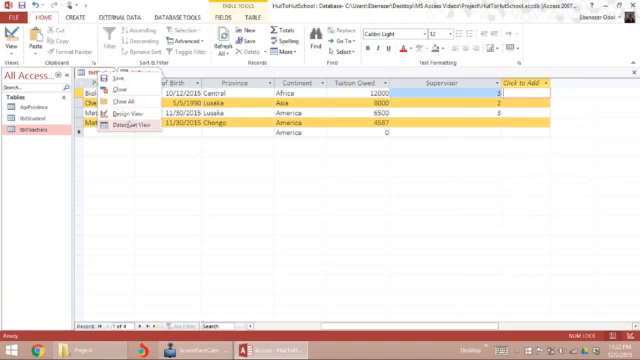